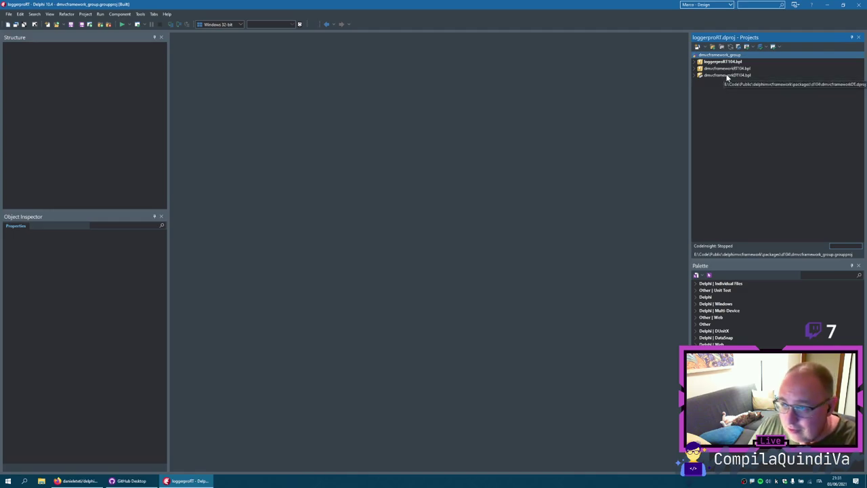
- Install the dmvcframeworkDT104.bpl design-time package and inspect its list of required packages
{"action": "double_click", "coordinate": [727, 77]}
{"action": "right_click", "coordinate": [736, 76]}
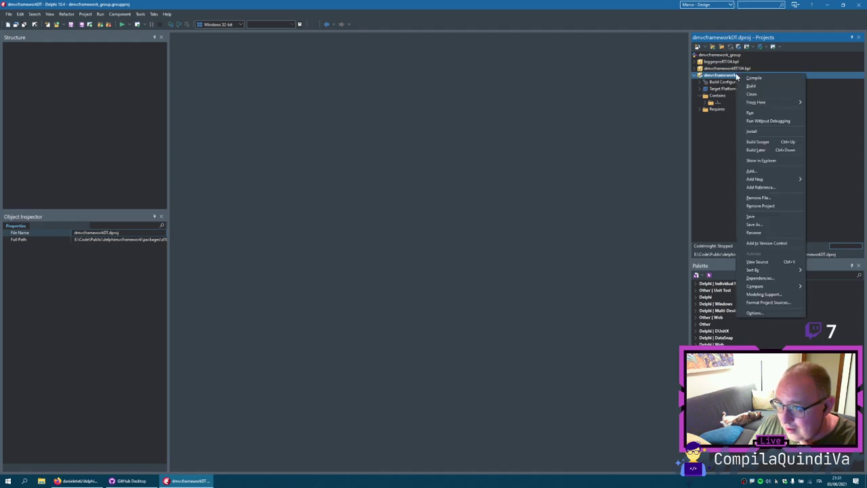
{"action": "left_click", "coordinate": [753, 131]}
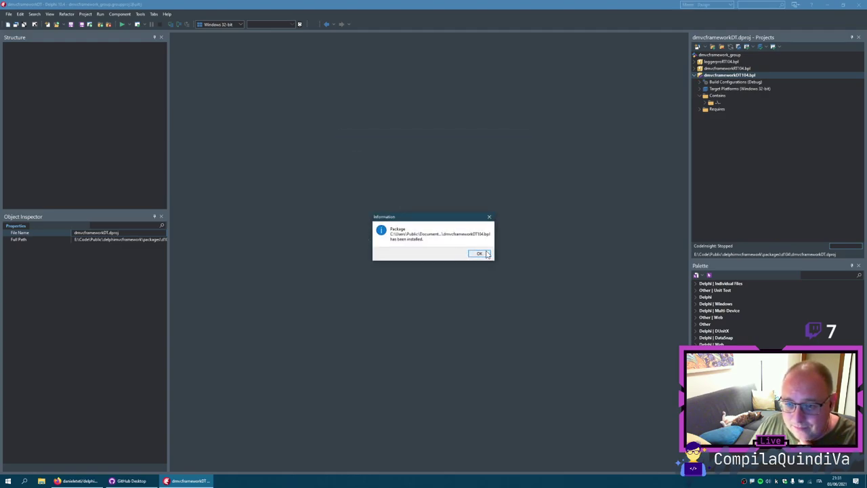
{"action": "left_click", "coordinate": [480, 253]}
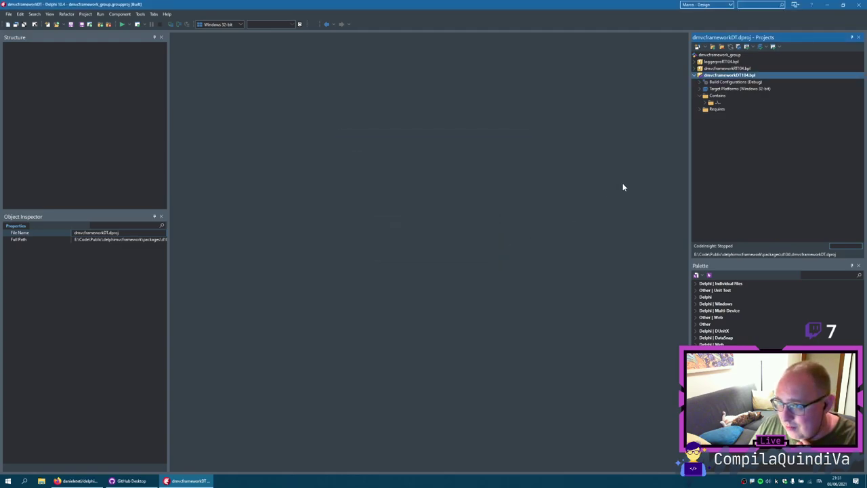
{"action": "left_click", "coordinate": [698, 109]}
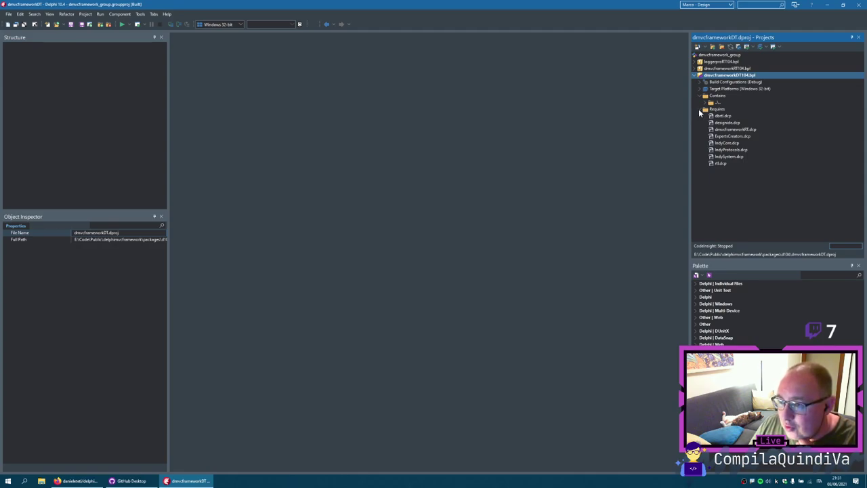
{"action": "left_click", "coordinate": [700, 110]}
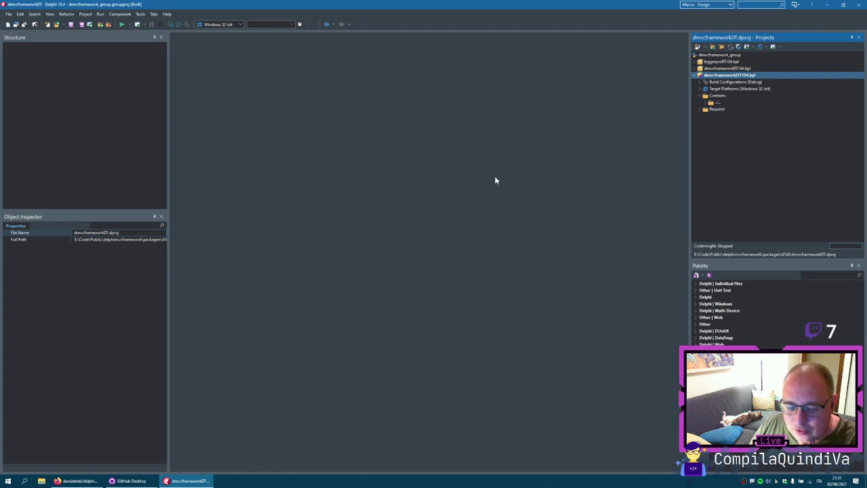
- Save everything and close the whole dmvcframework_group project group
{"action": "left_click", "coordinate": [82, 25]}
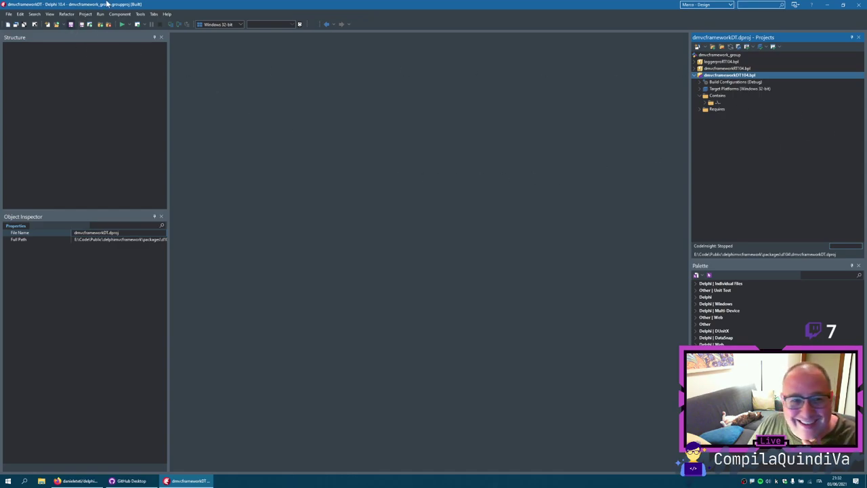
{"action": "left_click", "coordinate": [9, 13]}
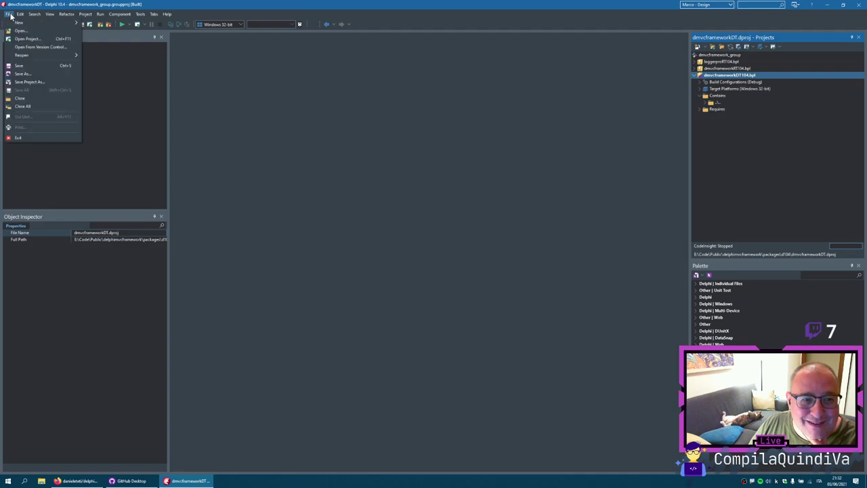
{"action": "left_click", "coordinate": [44, 107]}
- Open the full gallery of new items, enlarge it and examine the DMVCFramework project and controller templates
{"action": "left_click", "coordinate": [9, 14]}
{"action": "mouse_move", "coordinate": [13, 22]}
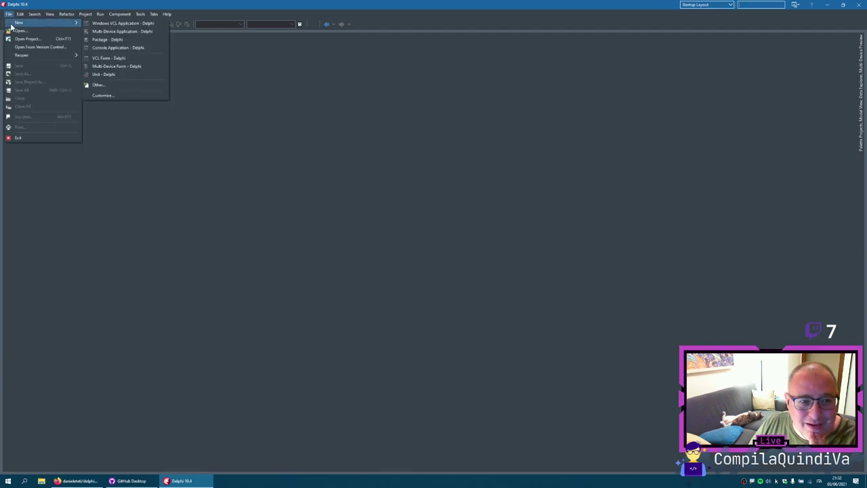
{"action": "left_click", "coordinate": [108, 87]}
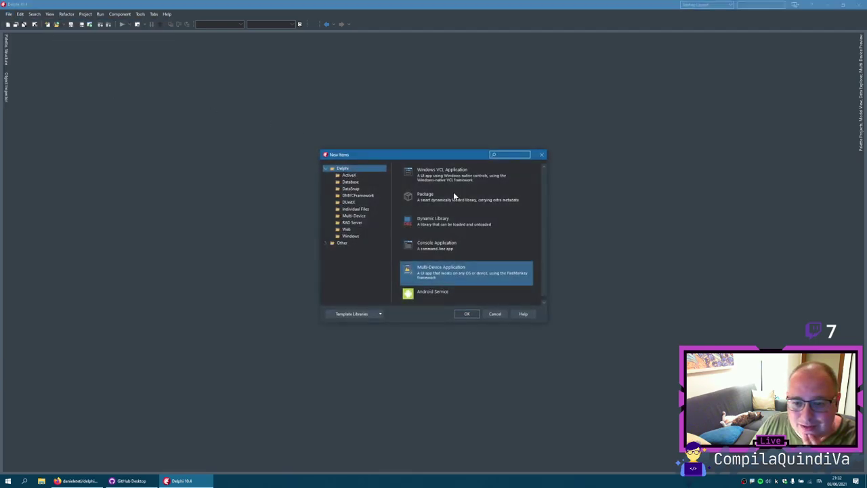
{"action": "left_click_drag", "start_coordinate": [429, 323], "coordinate": [429, 341]}
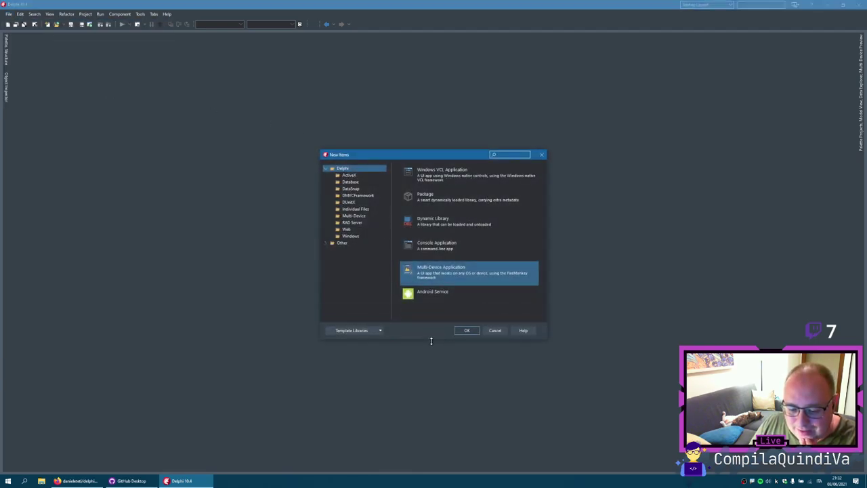
{"action": "left_click", "coordinate": [361, 196]}
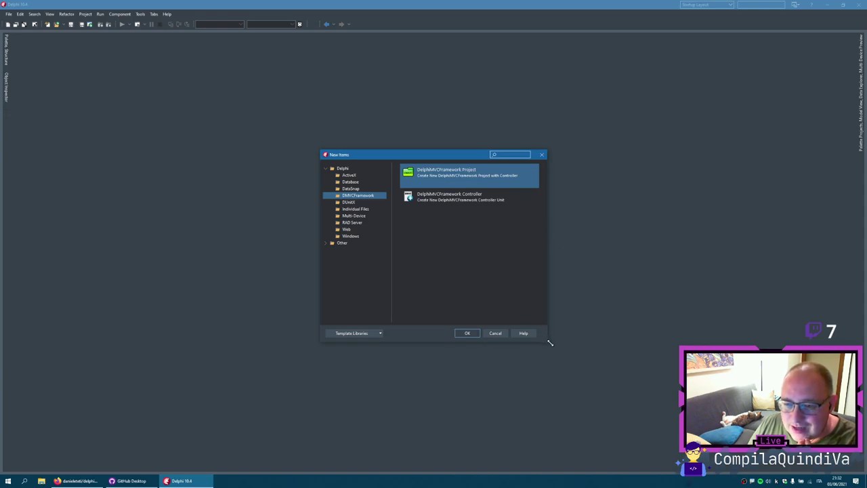
{"action": "left_click_drag", "start_coordinate": [548, 343], "coordinate": [580, 355]}
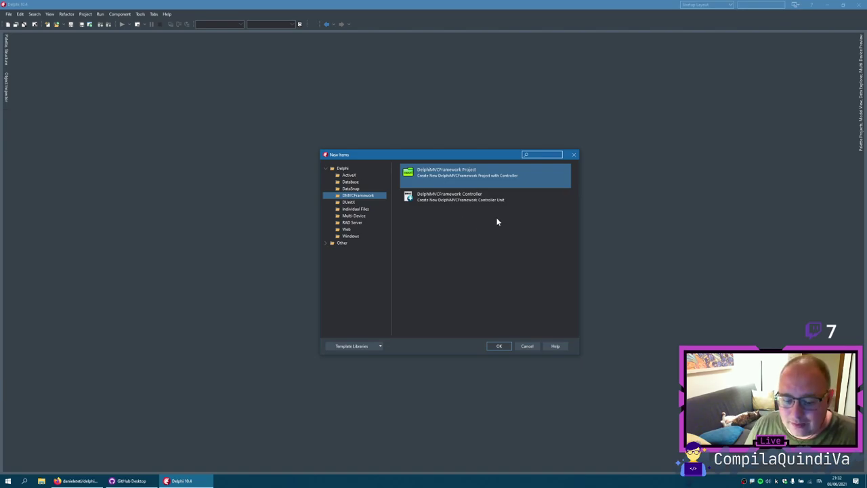
{"action": "left_click", "coordinate": [458, 198]}
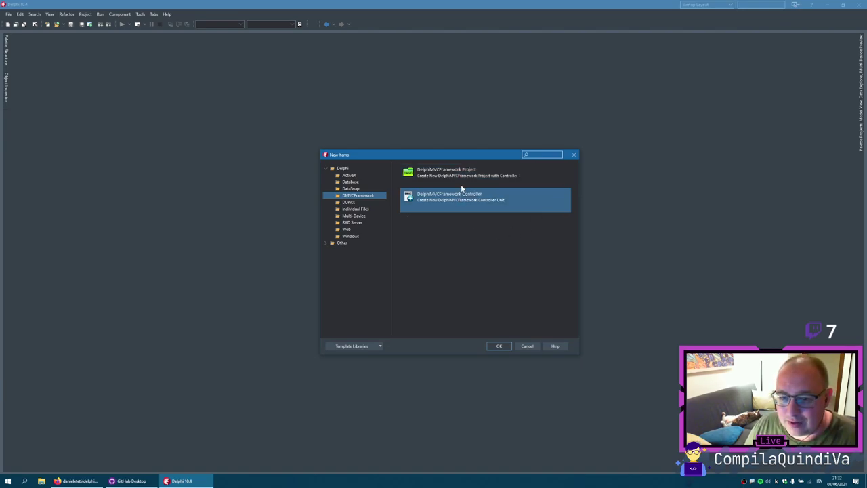
{"action": "left_click", "coordinate": [459, 182]}
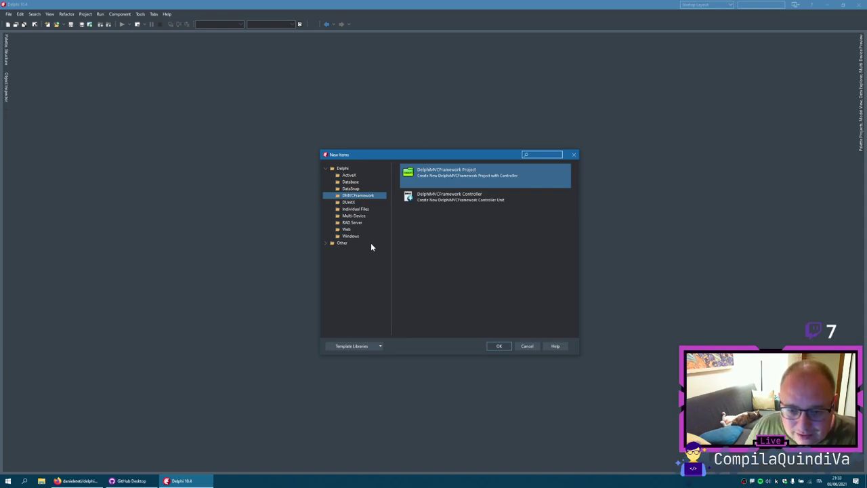
- Examine the Multi-Device and general Delphi templates for comparison with the DMVCFramework ones
{"action": "left_click", "coordinate": [358, 218]}
{"action": "scroll", "coordinate": [465, 254], "scroll_direction": "down", "scroll_amount": 4}
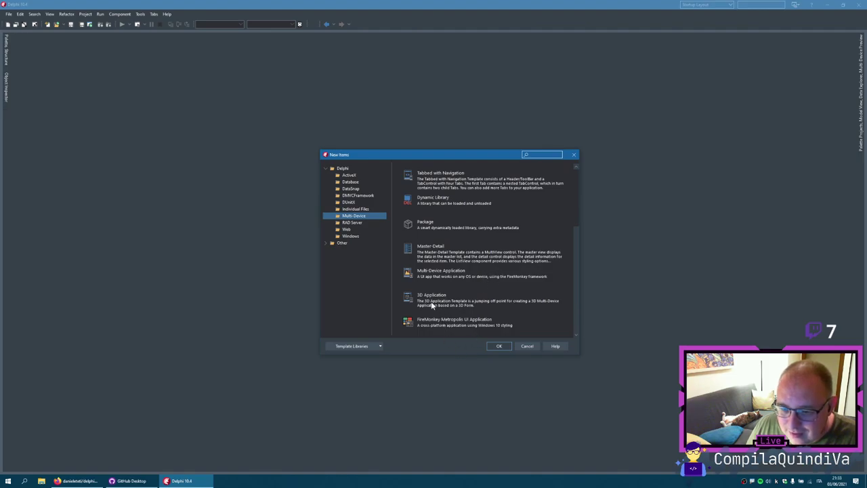
{"action": "scroll", "coordinate": [445, 240], "scroll_direction": "up", "scroll_amount": 4}
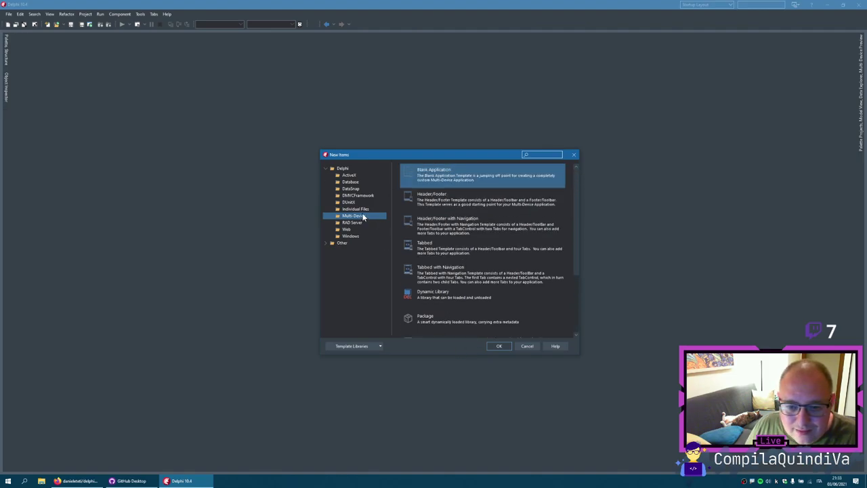
{"action": "left_click", "coordinate": [342, 169]}
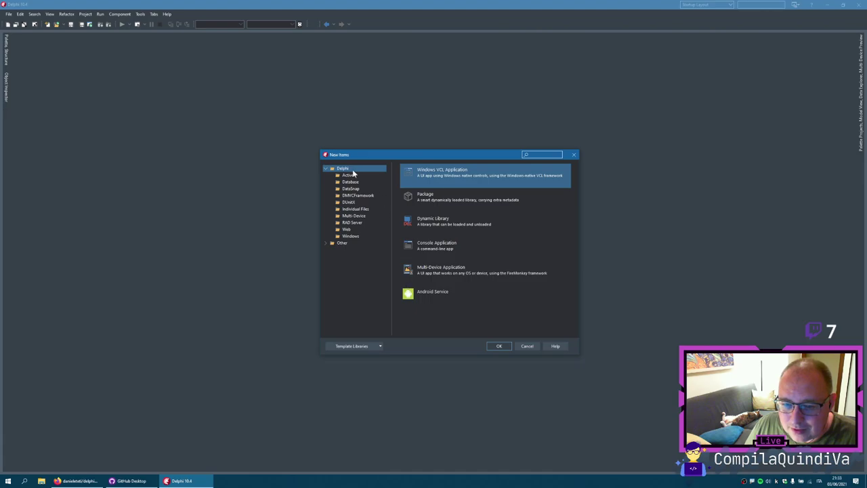
{"action": "left_click", "coordinate": [355, 195]}
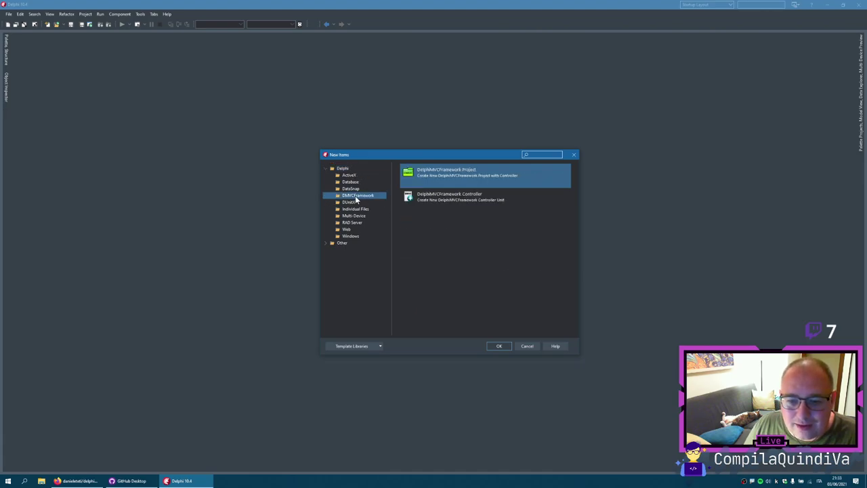
{"action": "left_click", "coordinate": [354, 215]}
{"action": "scroll", "coordinate": [438, 204], "scroll_direction": "down", "scroll_amount": 4}
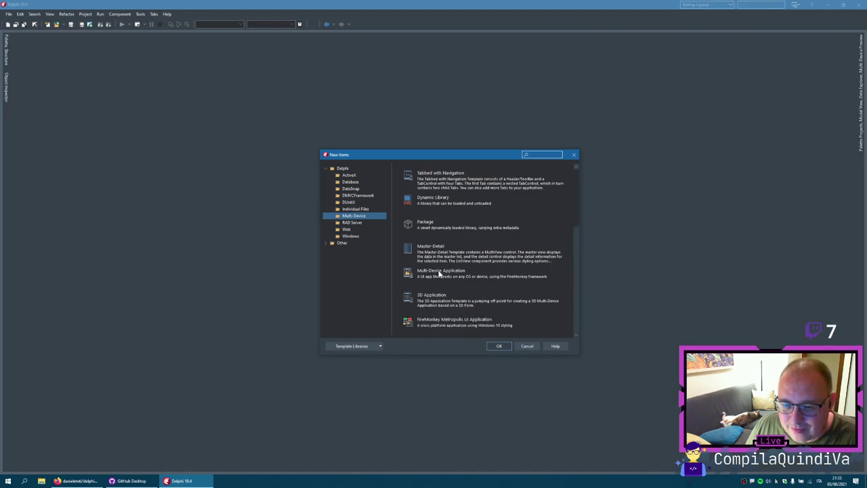
{"action": "scroll", "coordinate": [413, 251], "scroll_direction": "up", "scroll_amount": 4}
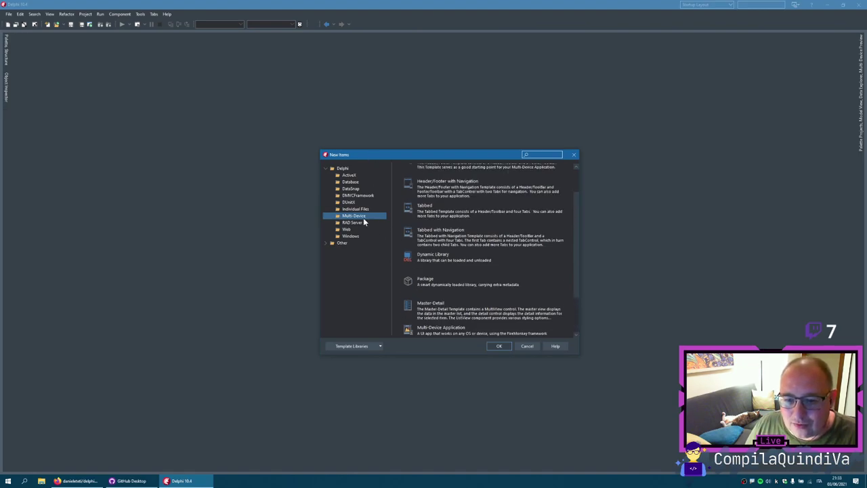
- Start the wizard for a new DelphiMVCFramework project from the DMVCFramework category
{"action": "left_click", "coordinate": [355, 195]}
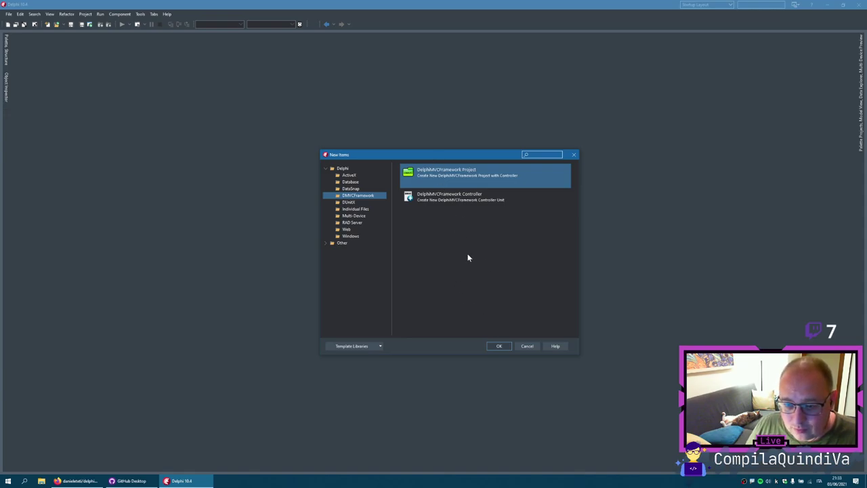
{"action": "left_click", "coordinate": [500, 346]}
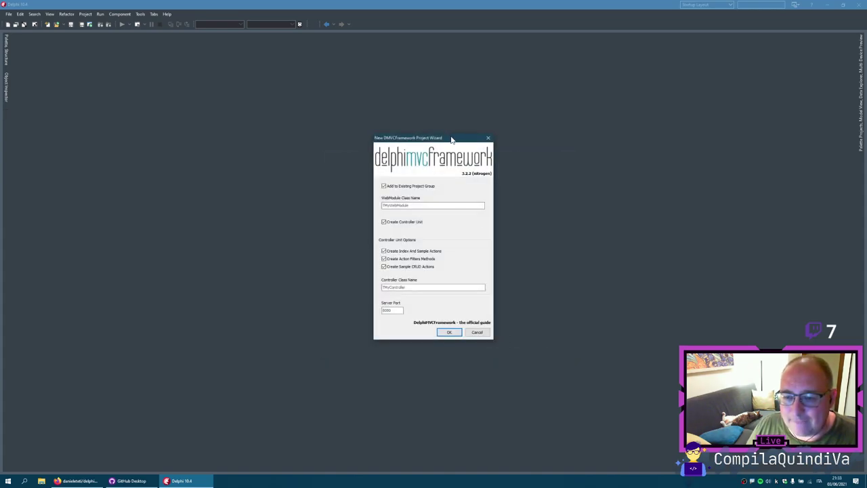
{"action": "left_click_drag", "start_coordinate": [451, 138], "coordinate": [461, 112]}
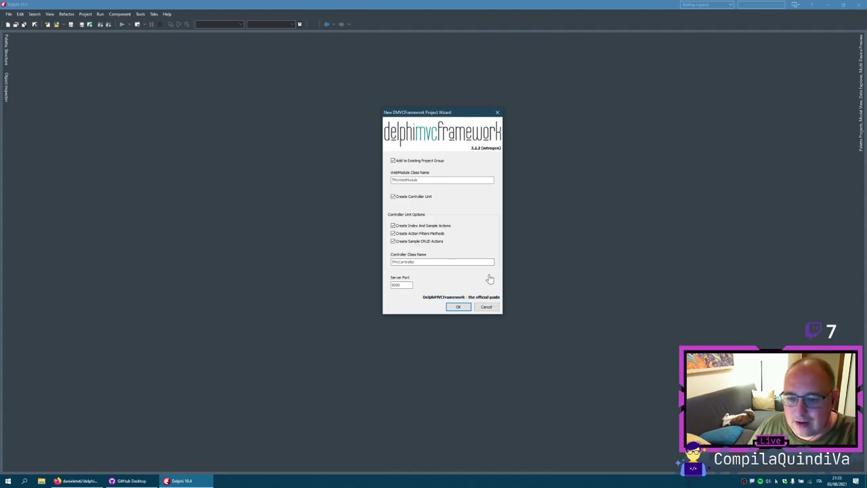
- Switch to Firefox and search Google for "mvc" in a new tab
{"action": "left_click", "coordinate": [78, 481]}
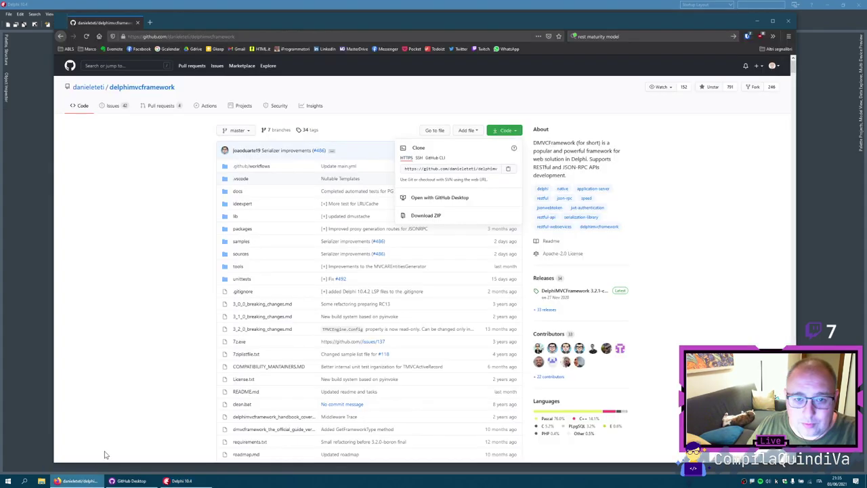
{"action": "key", "text": "ctrl+t"}
{"action": "left_click", "coordinate": [664, 32]}
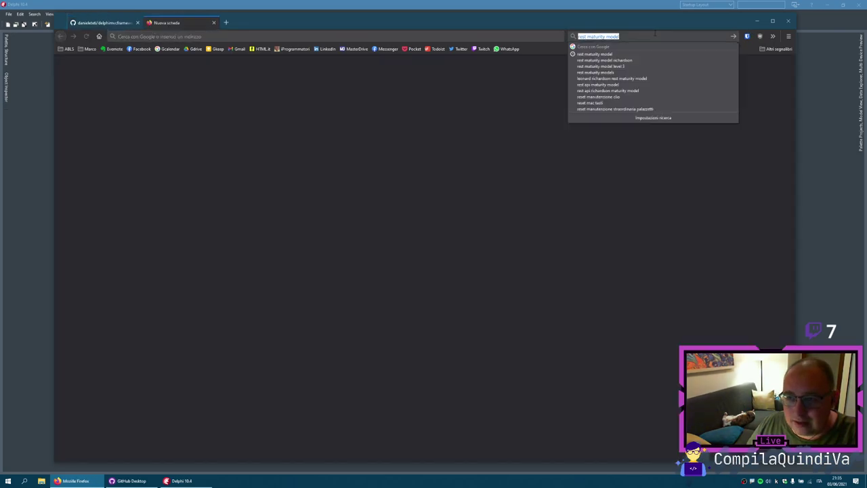
{"action": "type", "text": "mvc"}
{"action": "key", "text": "Return"}
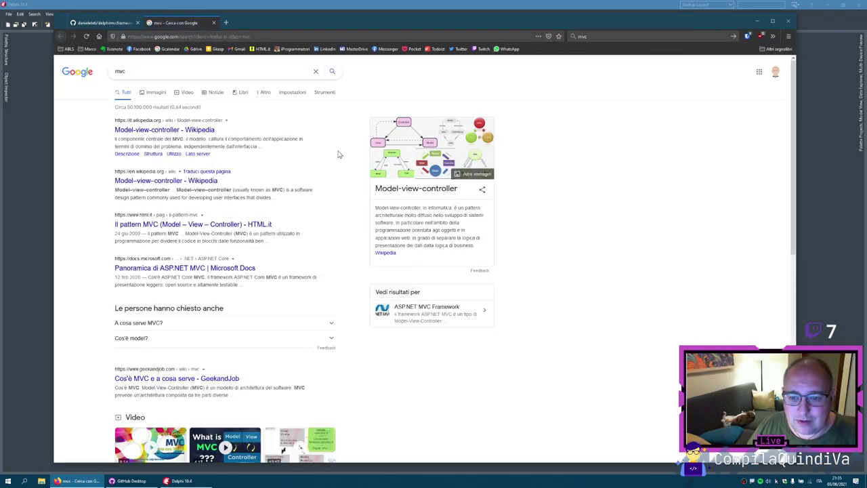
- Open the Italian Wikipedia article on Model-view-controller, enlarge the page to 140% and examine the pattern diagram and description
{"action": "left_click", "coordinate": [201, 131]}
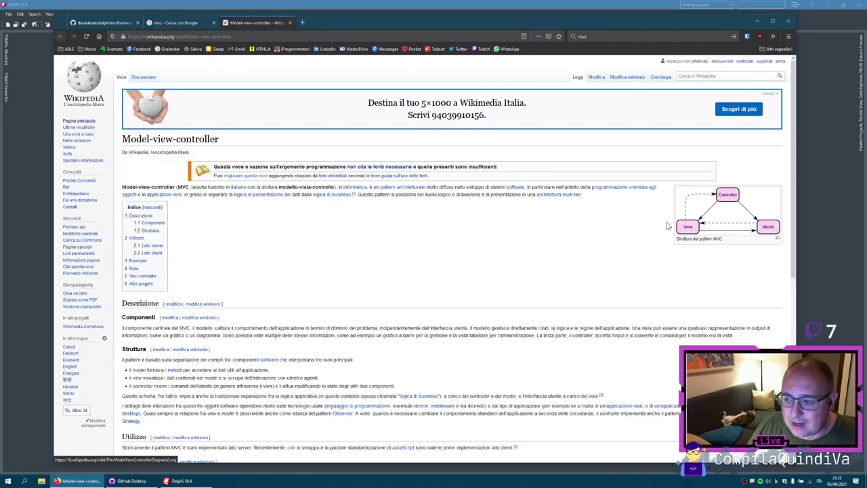
{"action": "key", "text": "ctrl+plus"}
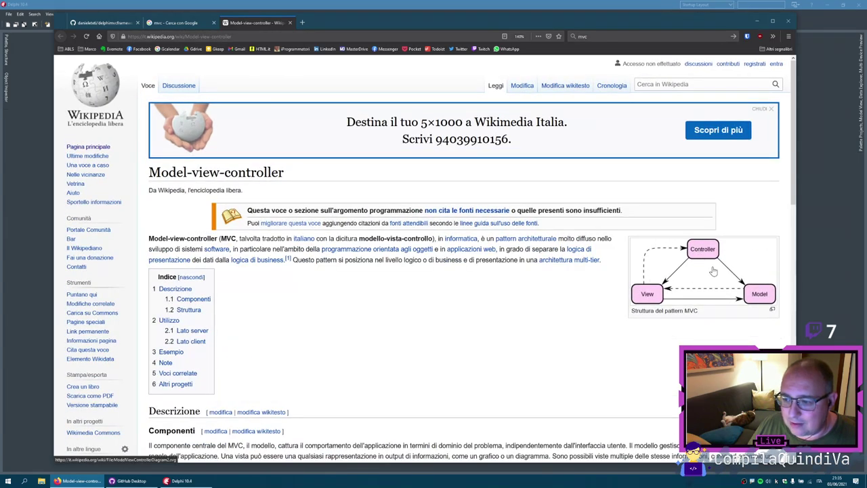
{"action": "scroll", "coordinate": [379, 313], "scroll_direction": "down", "scroll_amount": 2}
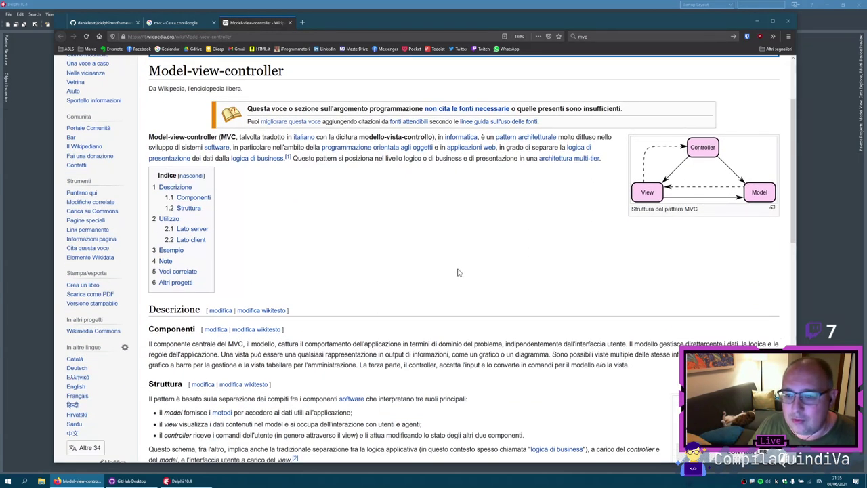